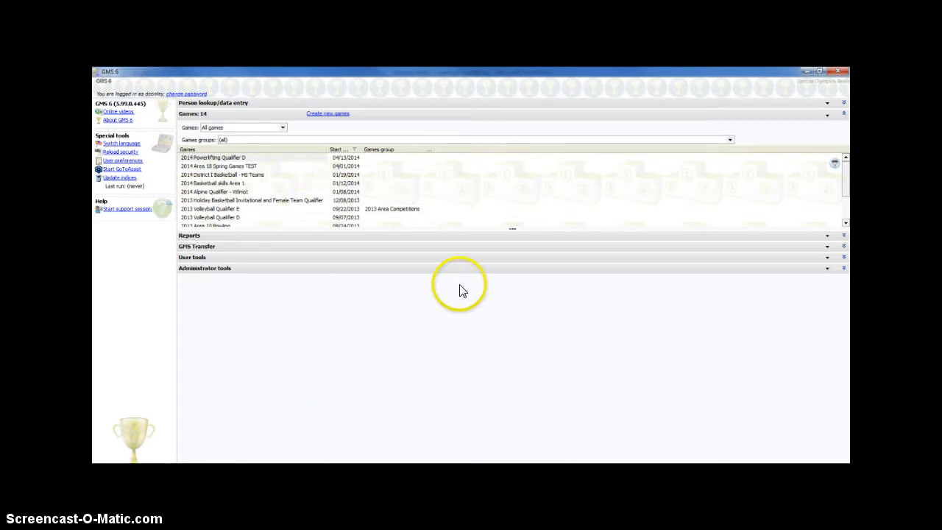
- Start creating new games named "2014 Powerlifting Qualifier D TEST" and set their applicability to GMS-only
{"action": "left_click", "coordinate": [330, 117]}
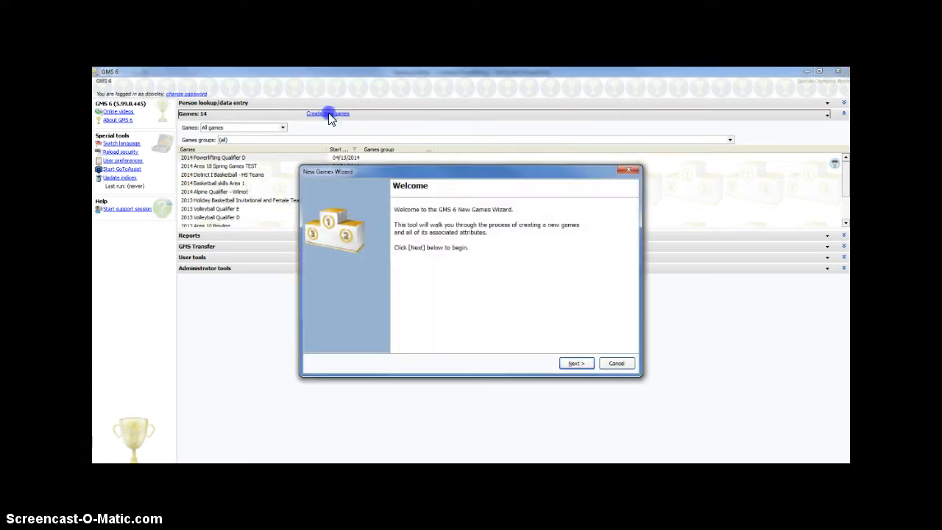
{"action": "left_click", "coordinate": [578, 364]}
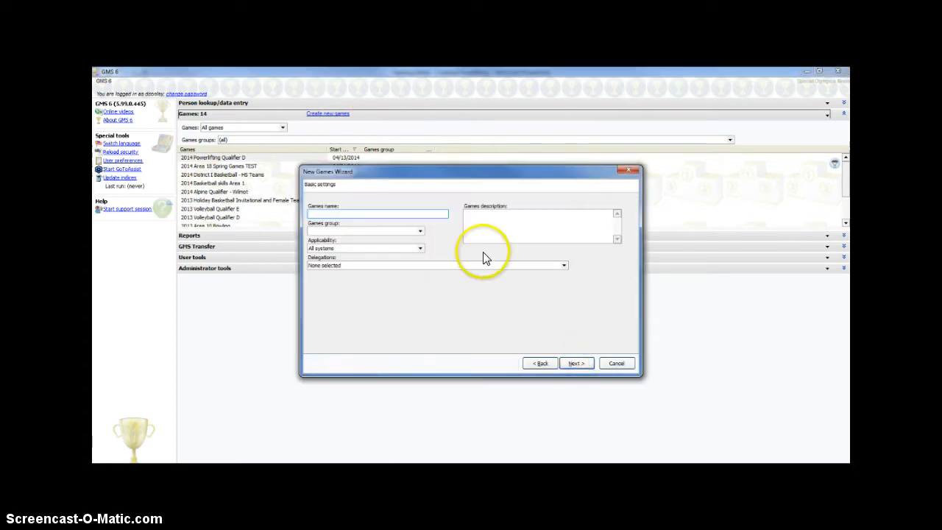
{"action": "type", "text": "201"}
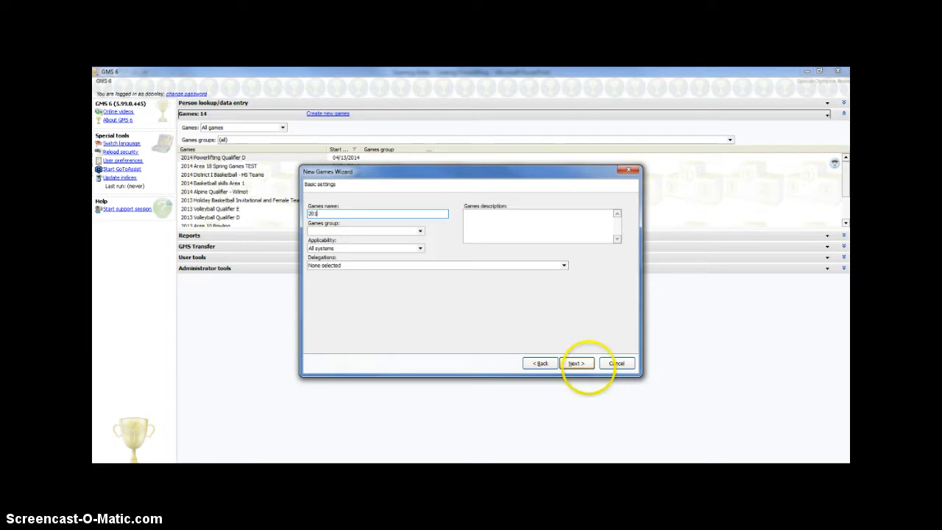
{"action": "type", "text": "4 Powerlifting Qualifier D TEST"}
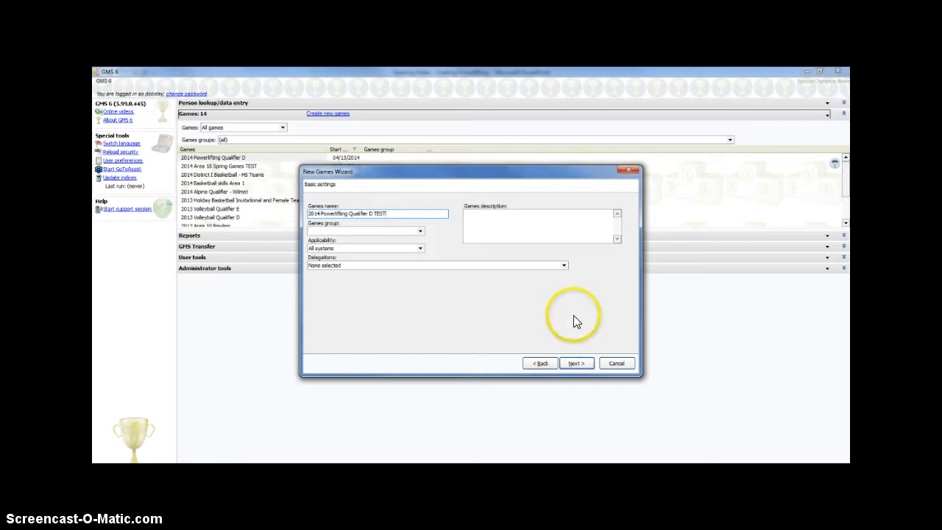
{"action": "left_click", "coordinate": [407, 251]}
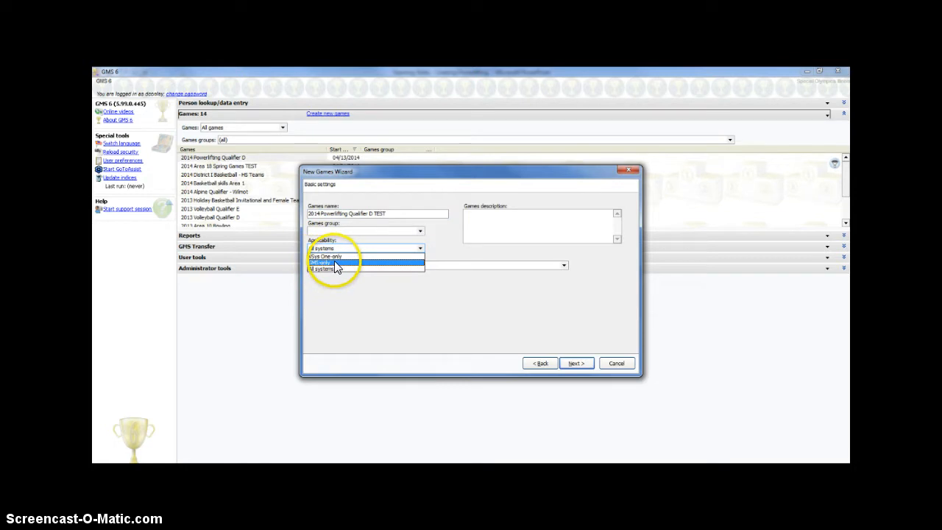
{"action": "left_click", "coordinate": [334, 263]}
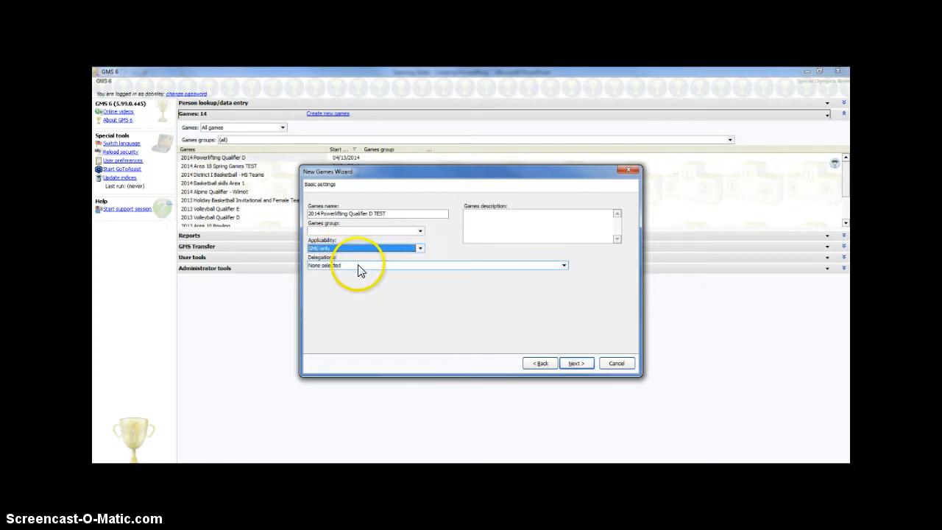
- Include the Area 13 delegations NISRA (018) and SRACLC (023) in the new games
{"action": "left_click", "coordinate": [359, 268]}
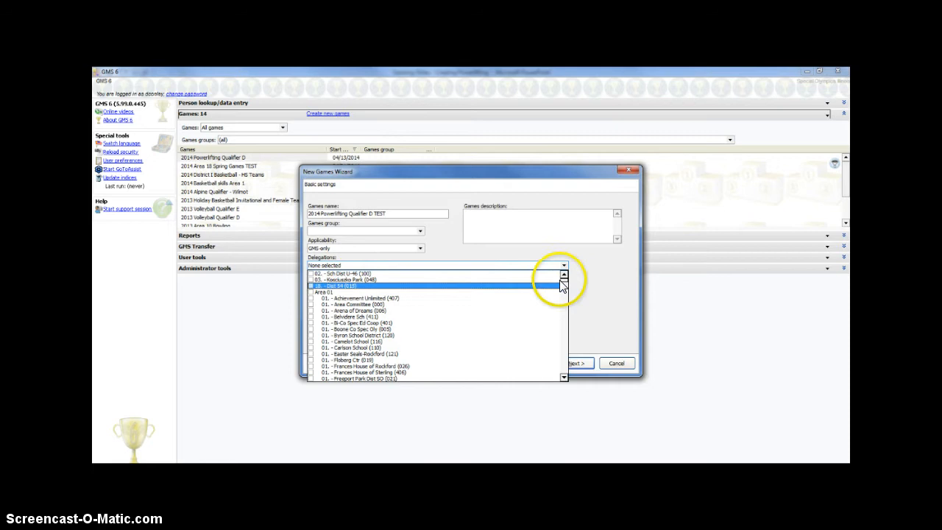
{"action": "left_click_drag", "start_coordinate": [564, 281], "coordinate": [563, 343]}
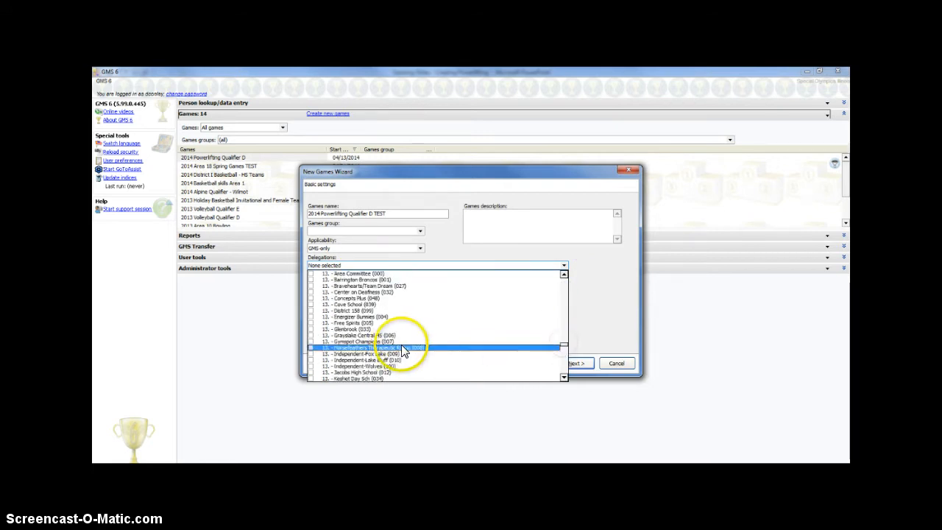
{"action": "scroll", "coordinate": [406, 351], "scroll_direction": "down", "scroll_amount": 1}
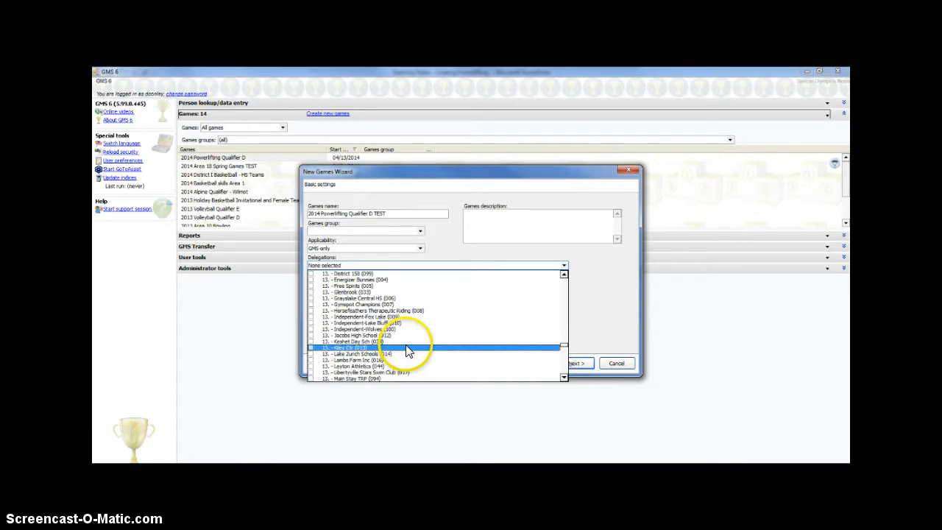
{"action": "scroll", "coordinate": [407, 351], "scroll_direction": "down", "scroll_amount": 3}
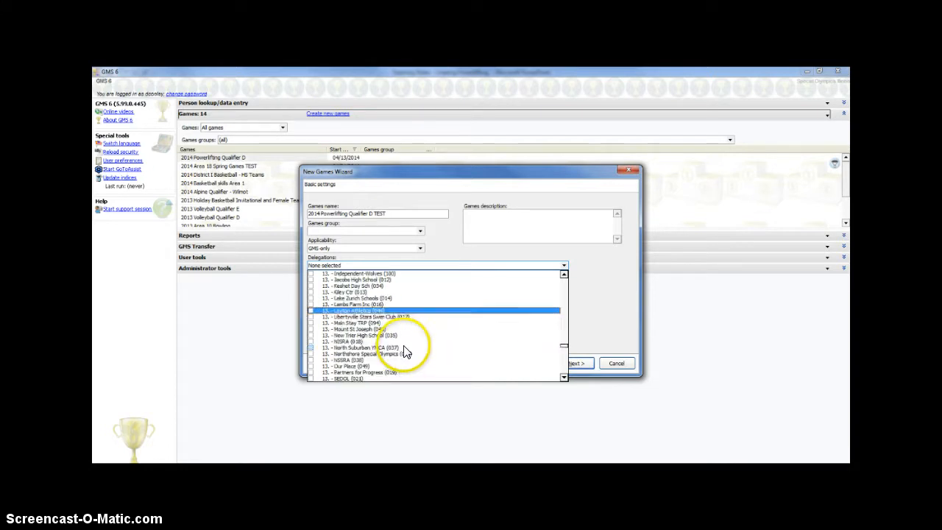
{"action": "left_click", "coordinate": [312, 343]}
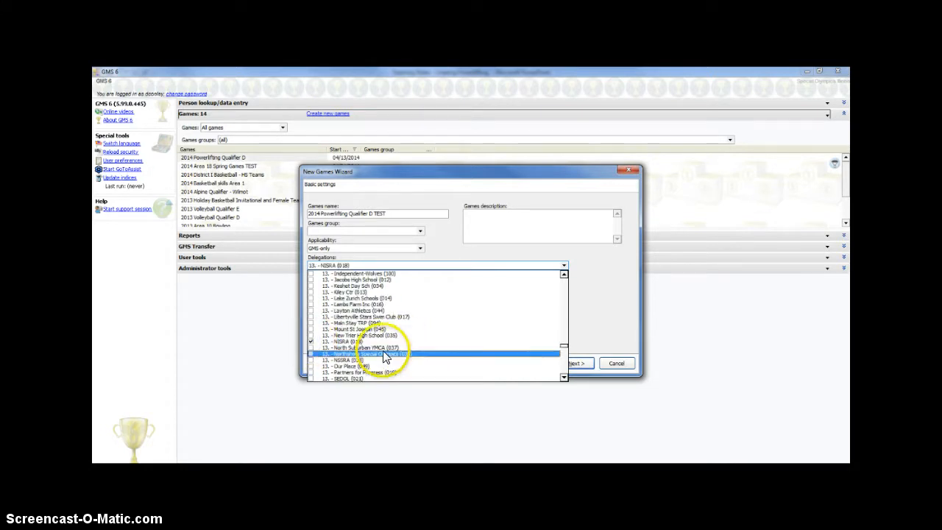
{"action": "scroll", "coordinate": [368, 351], "scroll_direction": "down", "scroll_amount": 2}
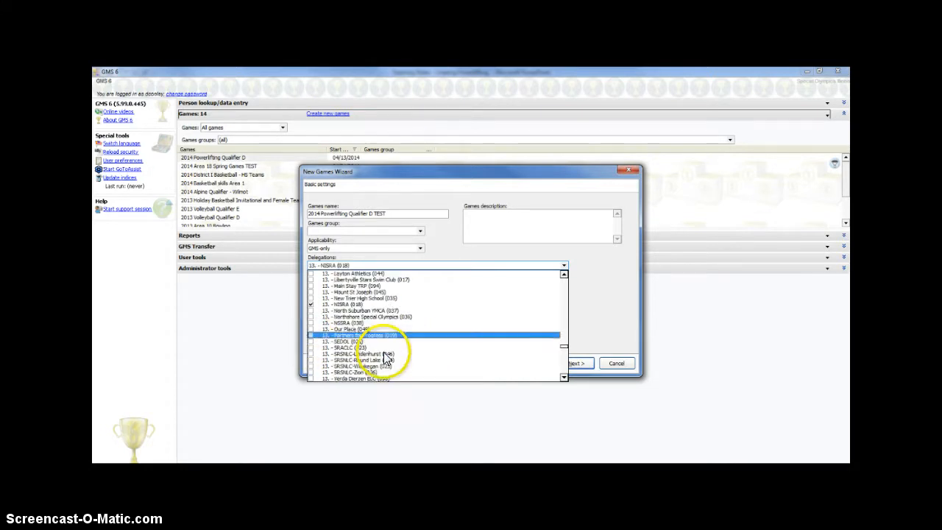
{"action": "left_click", "coordinate": [311, 347]}
- Add the Area 18 delegations Little City Foundation (003), NWSRA (005) and Palatine HS (014), and continue to the events page
{"action": "scroll", "coordinate": [427, 351], "scroll_direction": "down", "scroll_amount": 8}
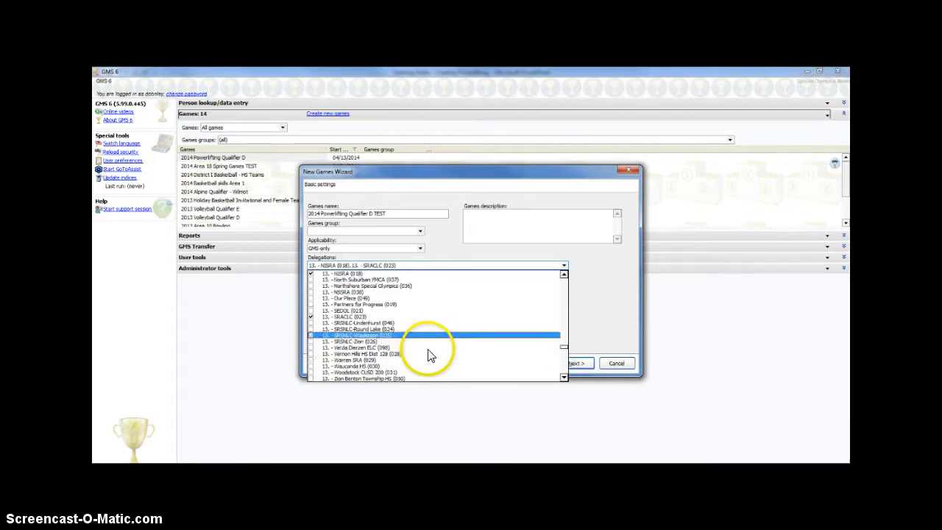
{"action": "scroll", "coordinate": [426, 351], "scroll_direction": "down", "scroll_amount": 10}
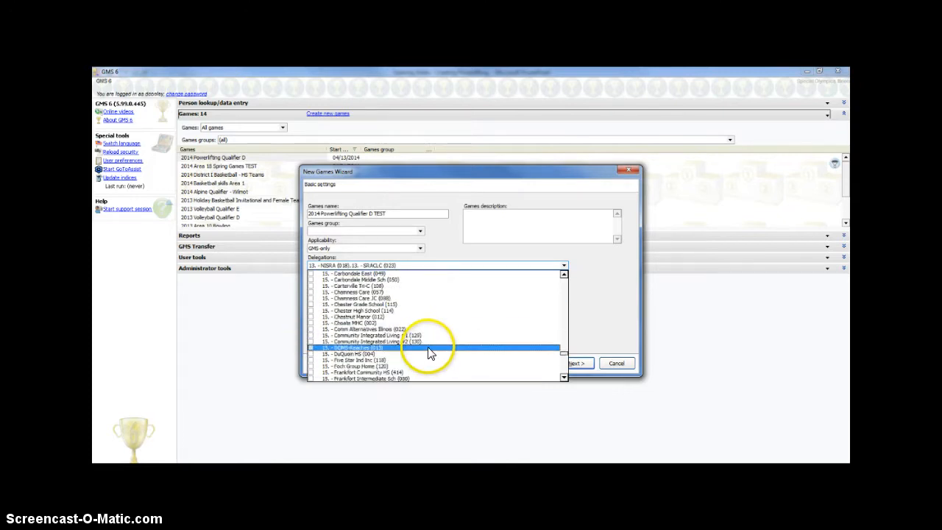
{"action": "scroll", "coordinate": [429, 352], "scroll_direction": "down", "scroll_amount": 10}
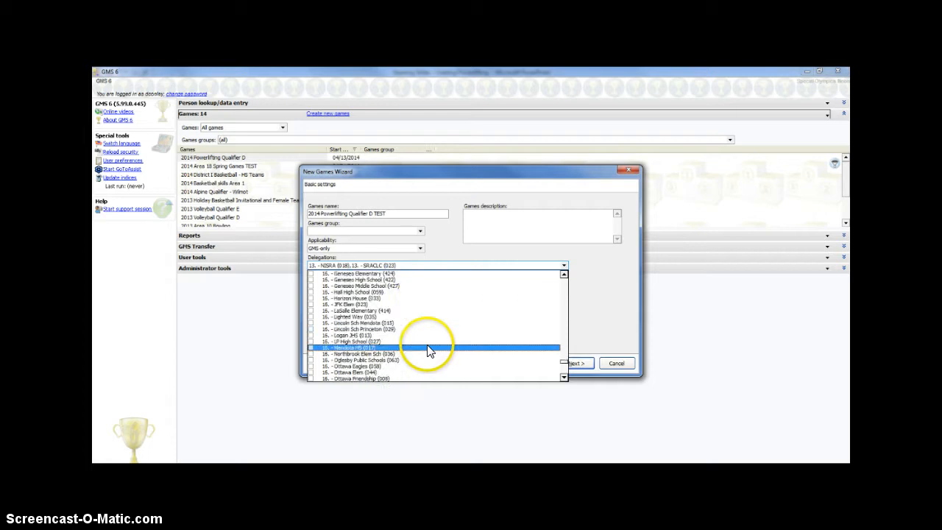
{"action": "scroll", "coordinate": [430, 351], "scroll_direction": "down", "scroll_amount": 8}
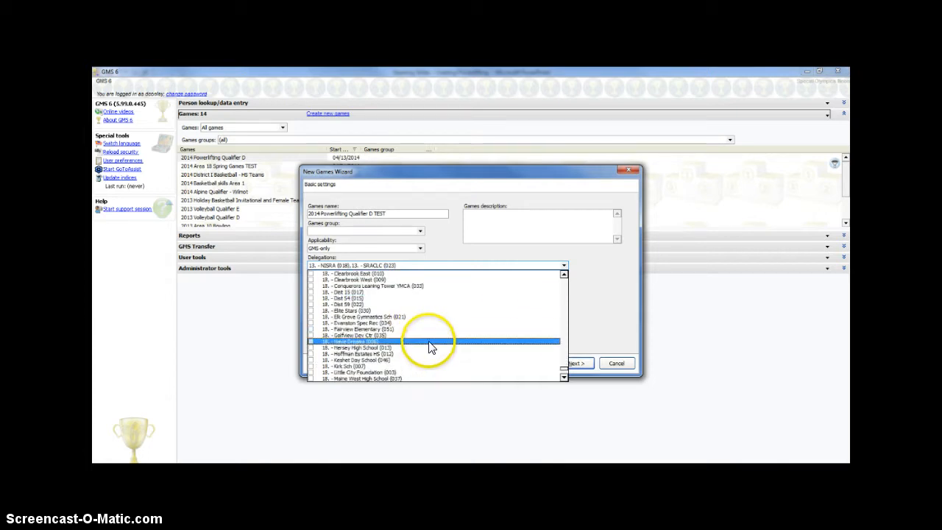
{"action": "scroll", "coordinate": [430, 346], "scroll_direction": "down", "scroll_amount": 1}
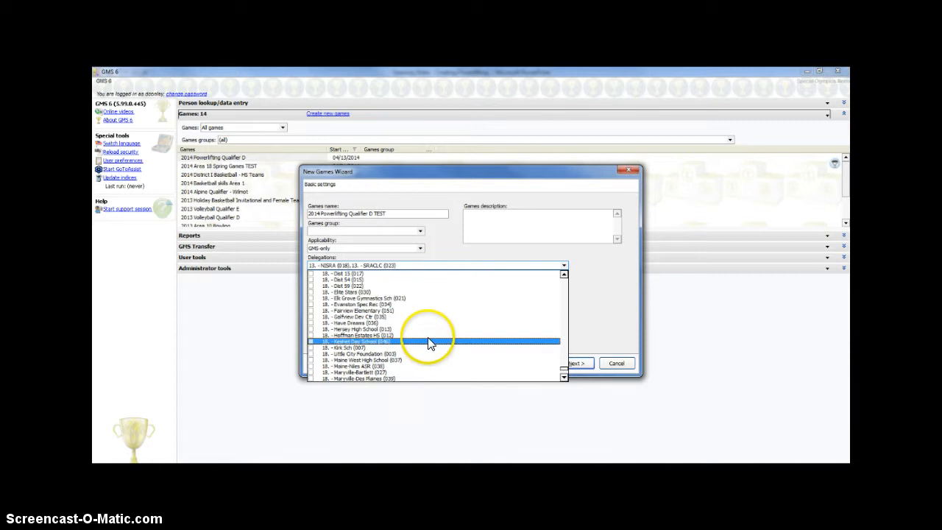
{"action": "scroll", "coordinate": [430, 344], "scroll_direction": "down", "scroll_amount": 3}
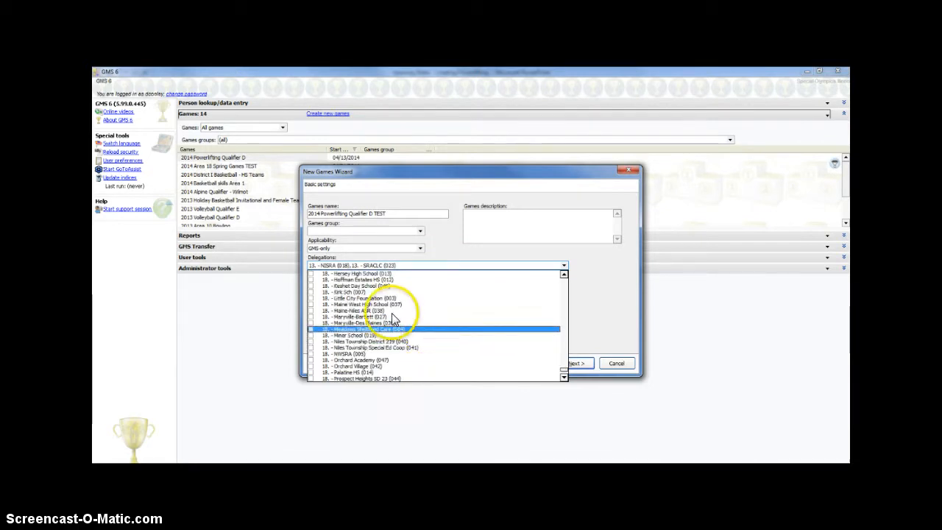
{"action": "left_click", "coordinate": [310, 299]}
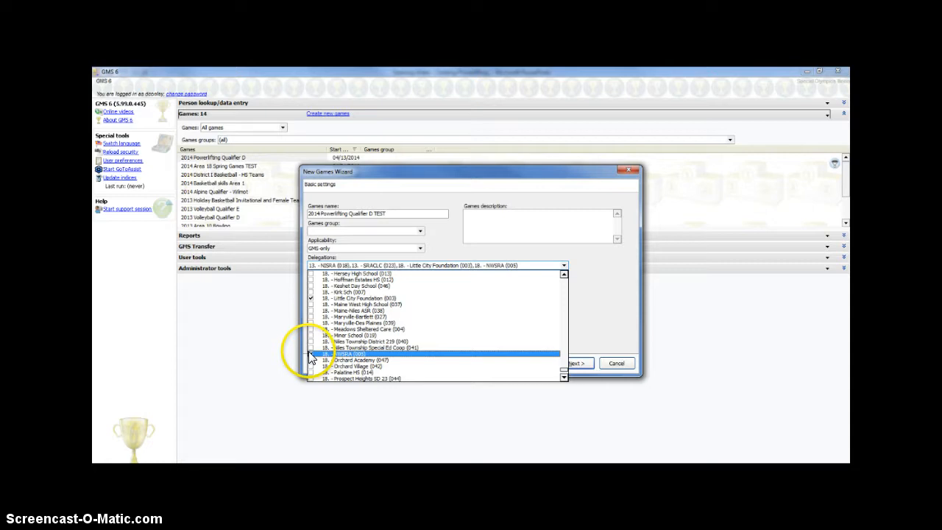
{"action": "scroll", "coordinate": [308, 353], "scroll_direction": "down", "scroll_amount": 1}
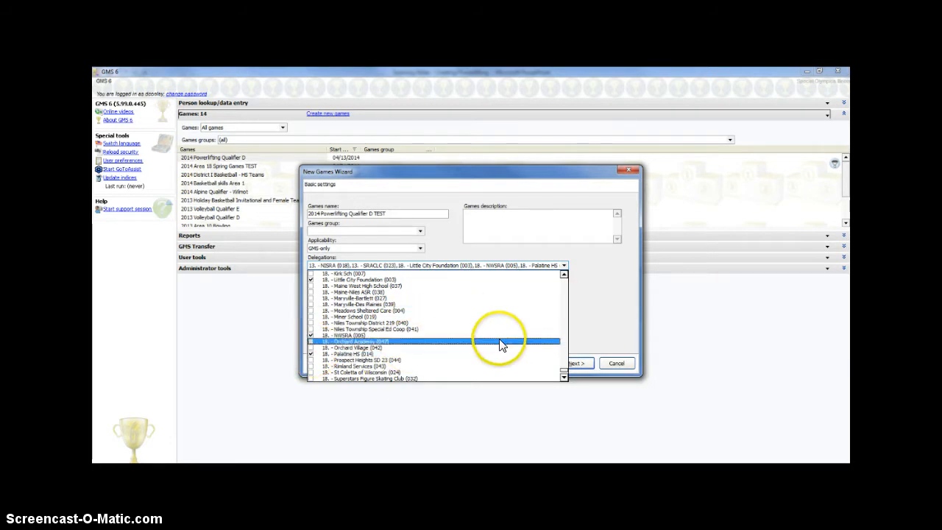
{"action": "left_click", "coordinate": [589, 314]}
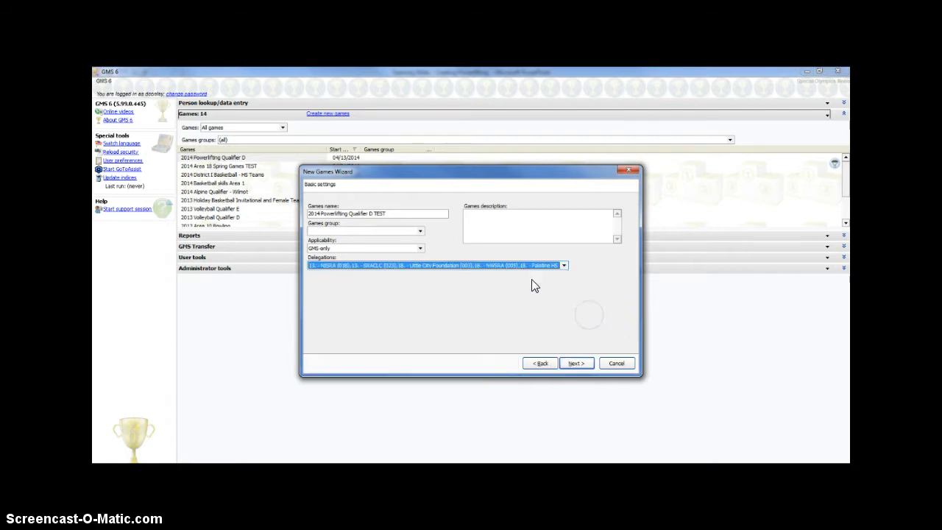
{"action": "left_click", "coordinate": [578, 363]}
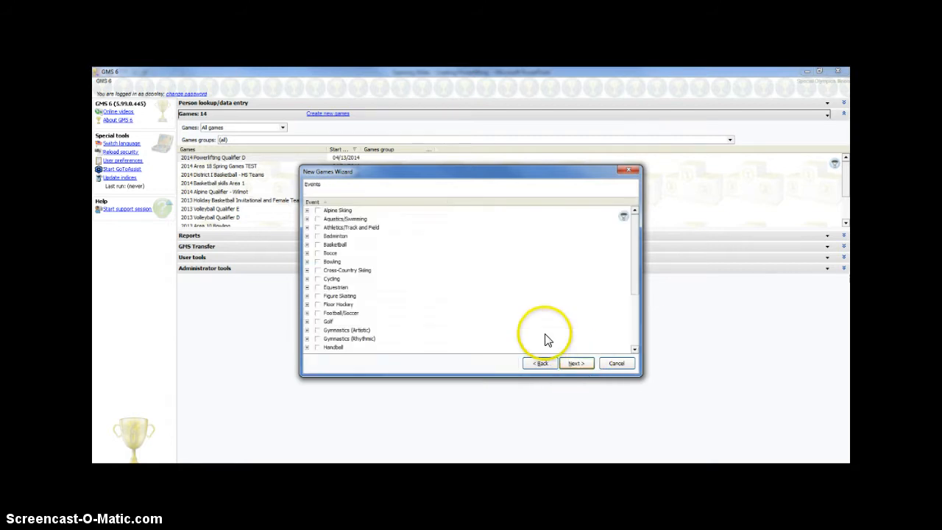
- Select all five female Powerlifting events (Benchpress, both Combinations, Deadlift and Squat) and continue to roles and dates
{"action": "scroll", "coordinate": [390, 335], "scroll_direction": "down", "scroll_amount": 4}
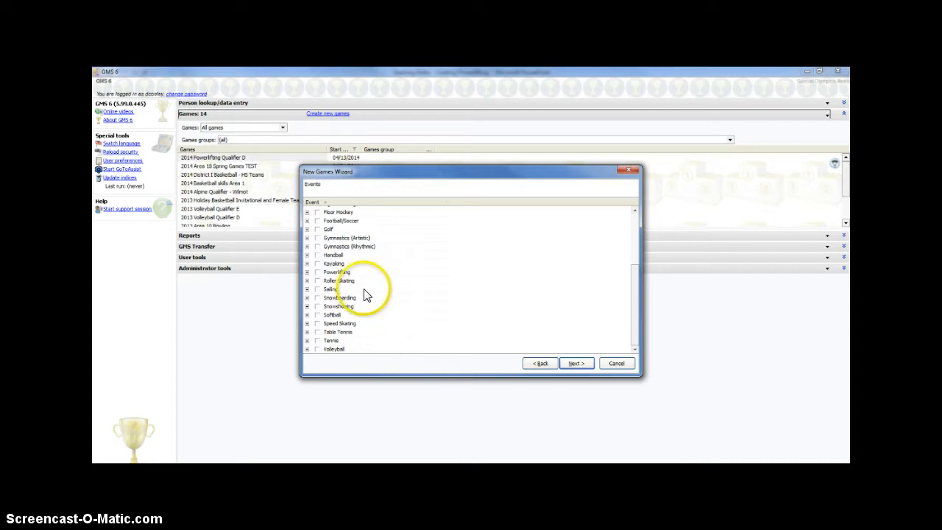
{"action": "left_click", "coordinate": [306, 272]}
{"action": "scroll", "coordinate": [309, 277], "scroll_direction": "down", "scroll_amount": 1}
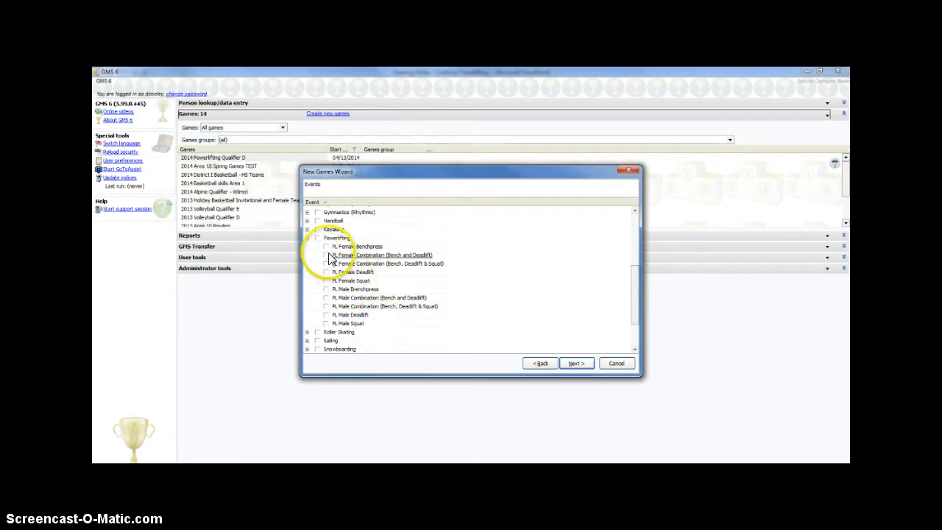
{"action": "left_click", "coordinate": [326, 246]}
{"action": "left_click", "coordinate": [326, 264]}
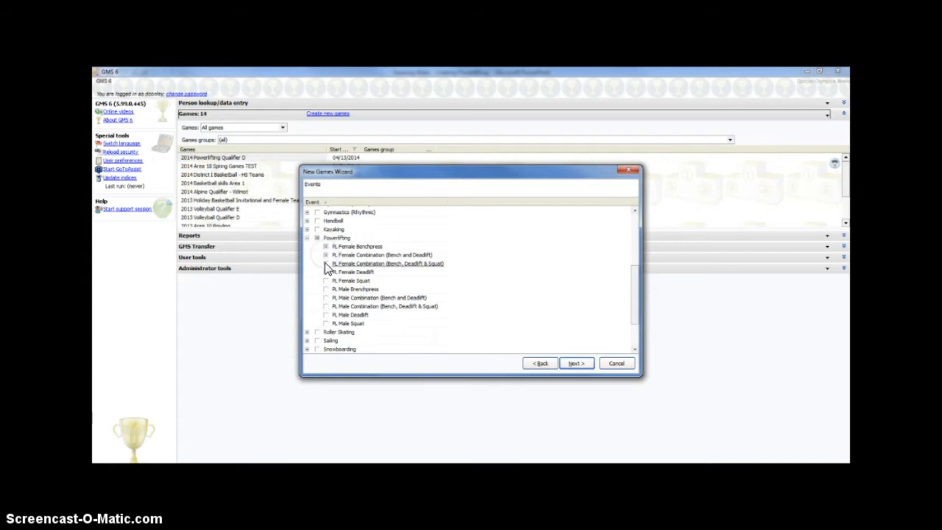
{"action": "left_click", "coordinate": [326, 271]}
{"action": "left_click", "coordinate": [326, 281]}
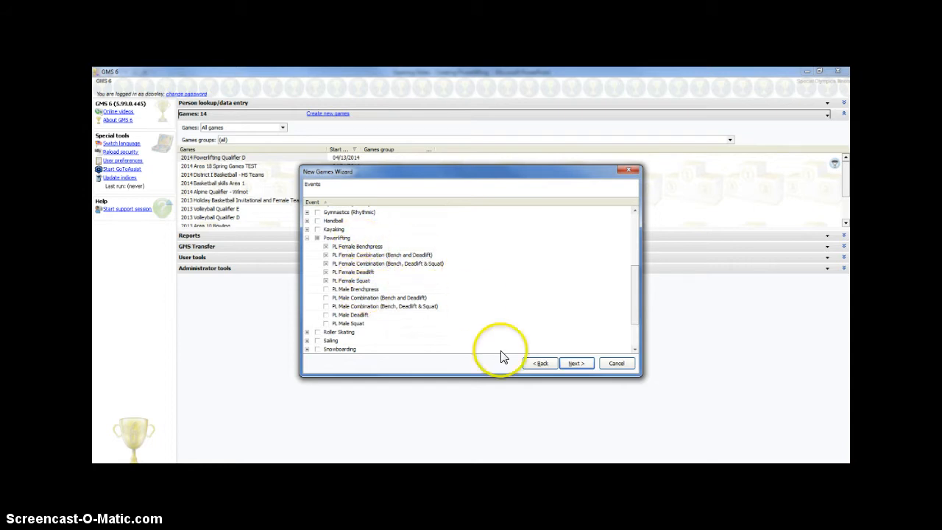
{"action": "left_click", "coordinate": [587, 363]}
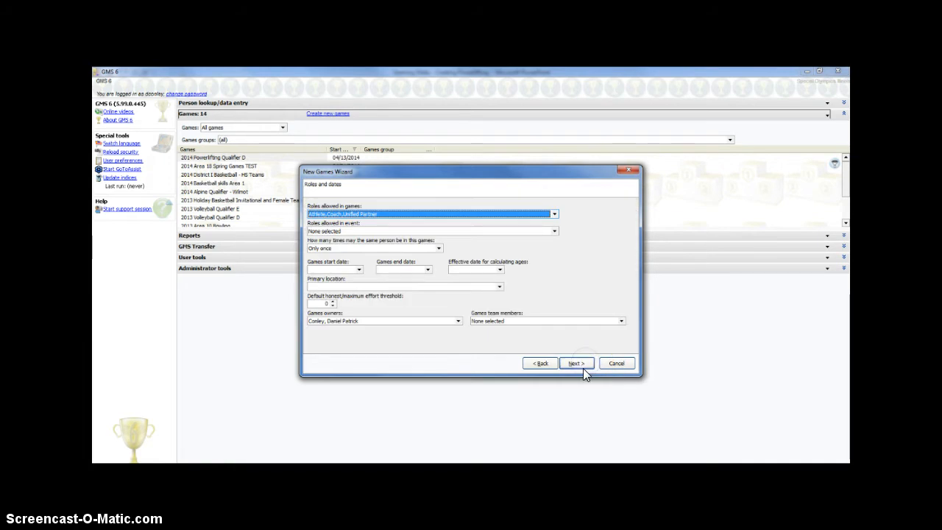
- Limit the roles allowed in the games to Athlete and Coach, and allow only Athlete in the event
{"action": "left_click", "coordinate": [455, 213]}
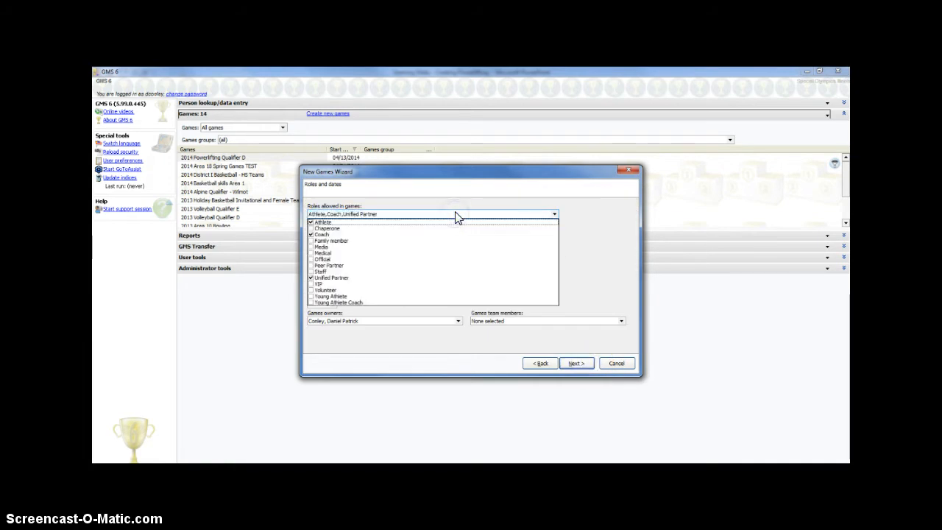
{"action": "left_click", "coordinate": [353, 284]}
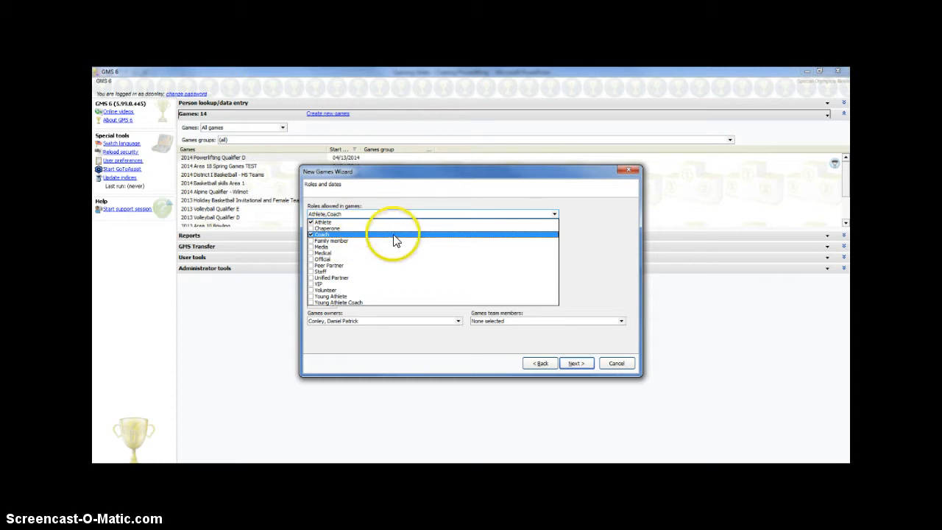
{"action": "left_click", "coordinate": [584, 234]}
{"action": "left_click", "coordinate": [356, 230]}
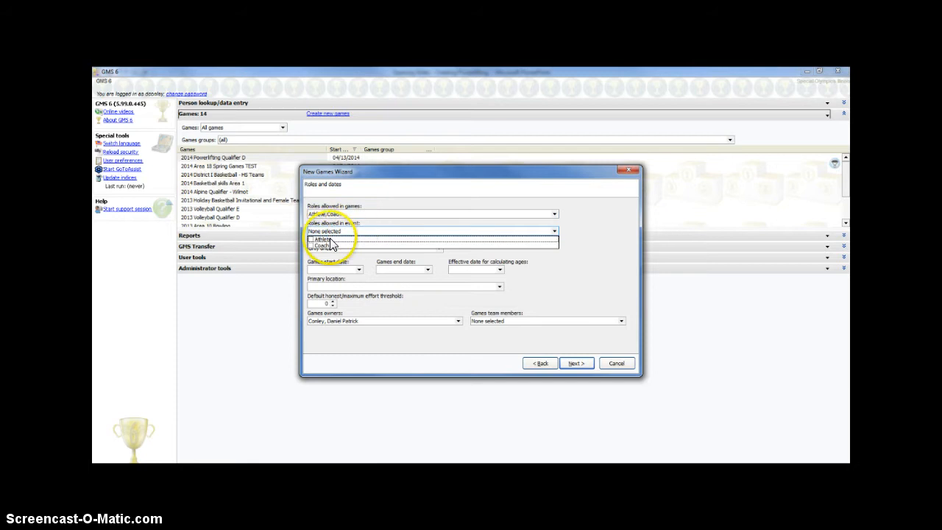
{"action": "left_click", "coordinate": [310, 239]}
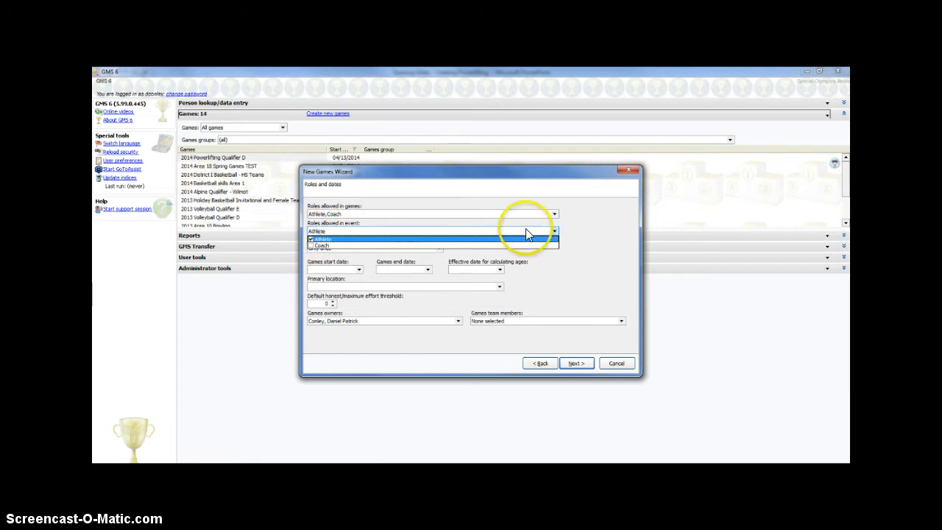
{"action": "left_click", "coordinate": [594, 233]}
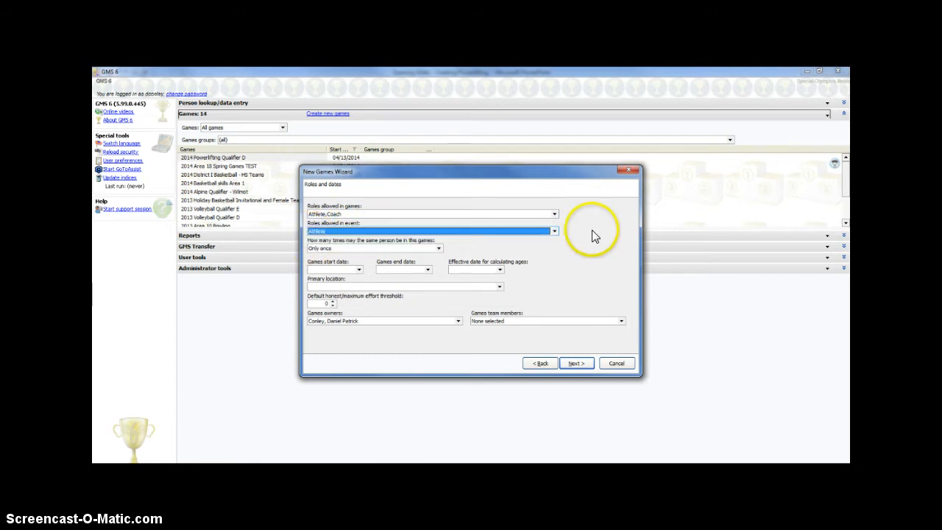
- Set the games start date to April 13, 2014
{"action": "left_click", "coordinate": [359, 270]}
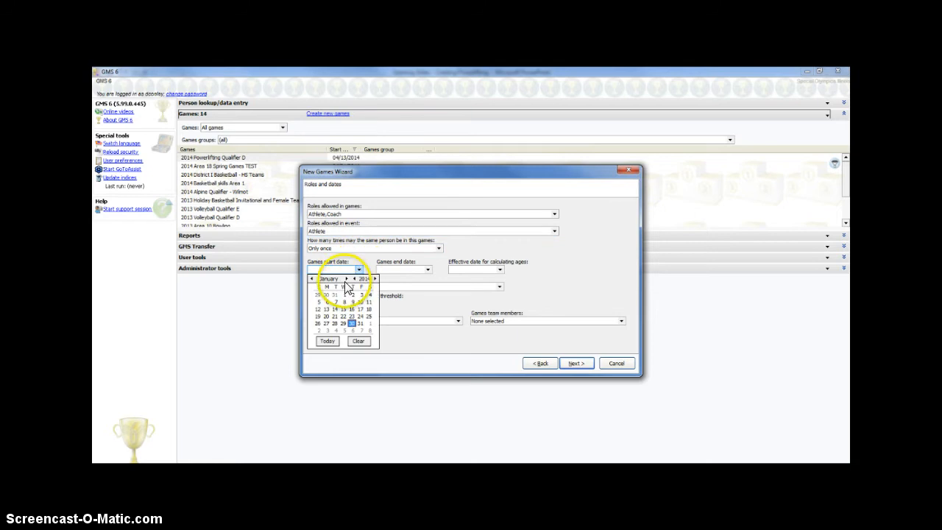
{"action": "left_click", "coordinate": [347, 278]}
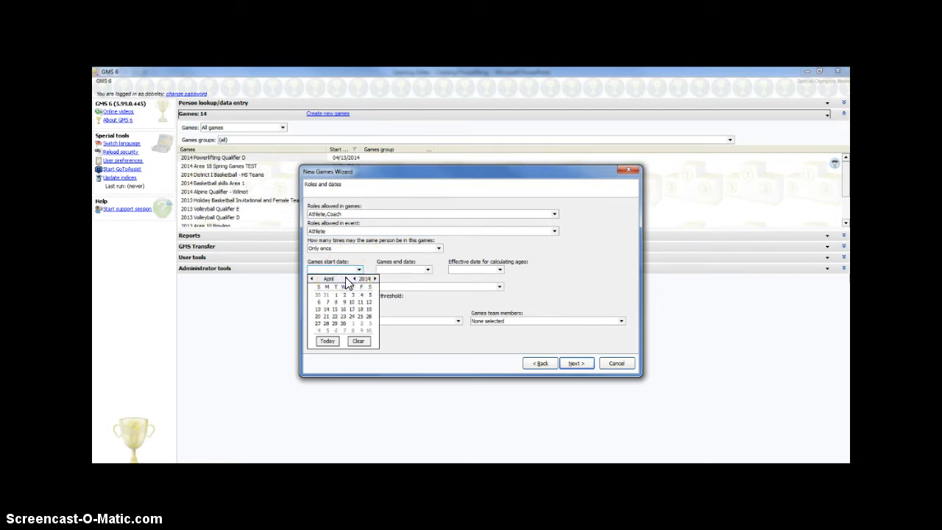
{"action": "left_click", "coordinate": [317, 309]}
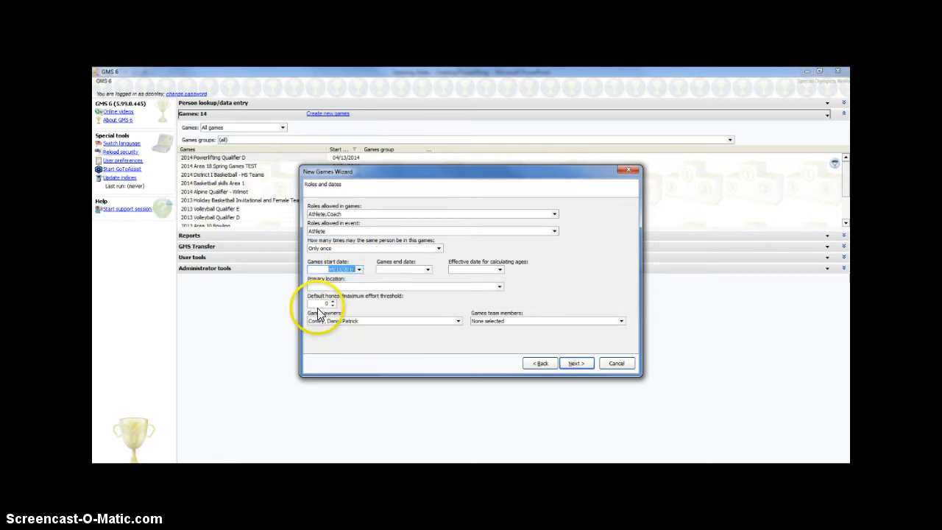
- Set the games end date to April 13, 2014
{"action": "left_click", "coordinate": [428, 269]}
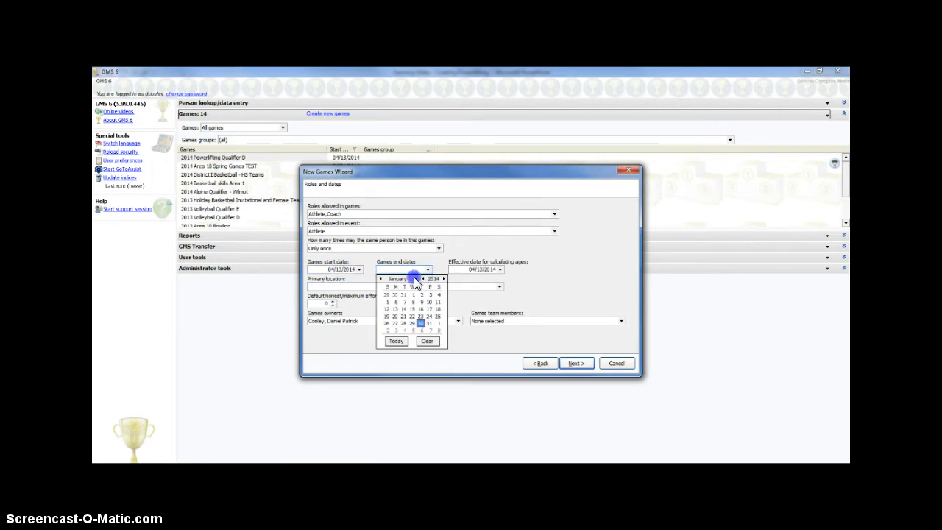
{"action": "left_click", "coordinate": [415, 278]}
{"action": "left_click", "coordinate": [415, 278]}
{"action": "left_click", "coordinate": [415, 278]}
{"action": "left_click", "coordinate": [387, 314]}
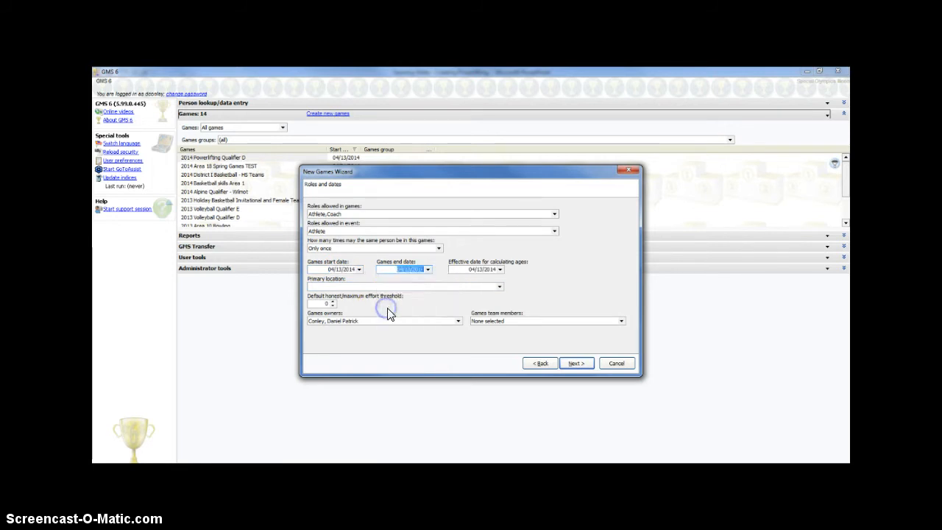
- Set the effective date for calculating ages to December 31, 2014
{"action": "left_click", "coordinate": [501, 269]}
{"action": "left_click", "coordinate": [487, 278]}
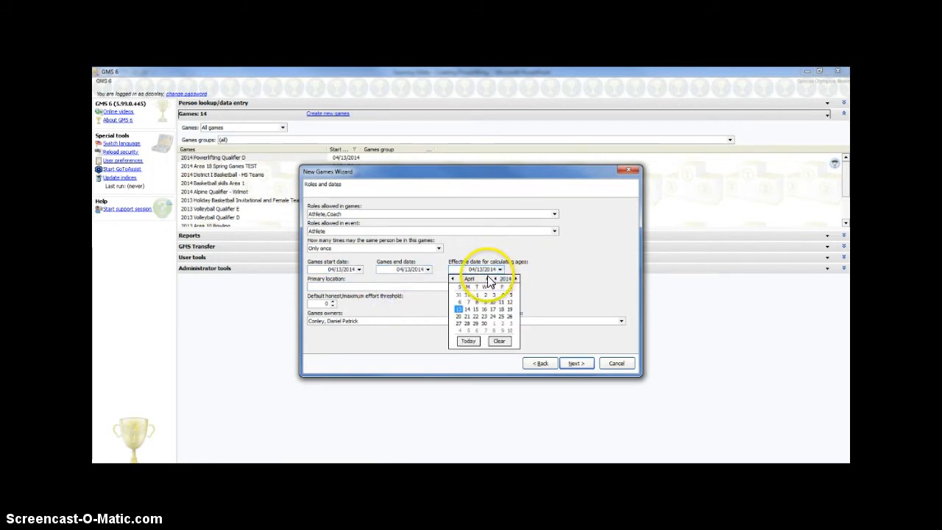
{"action": "left_click", "coordinate": [487, 278]}
{"action": "left_click", "coordinate": [487, 278]}
{"action": "left_click", "coordinate": [487, 278]}
{"action": "left_click", "coordinate": [487, 278]}
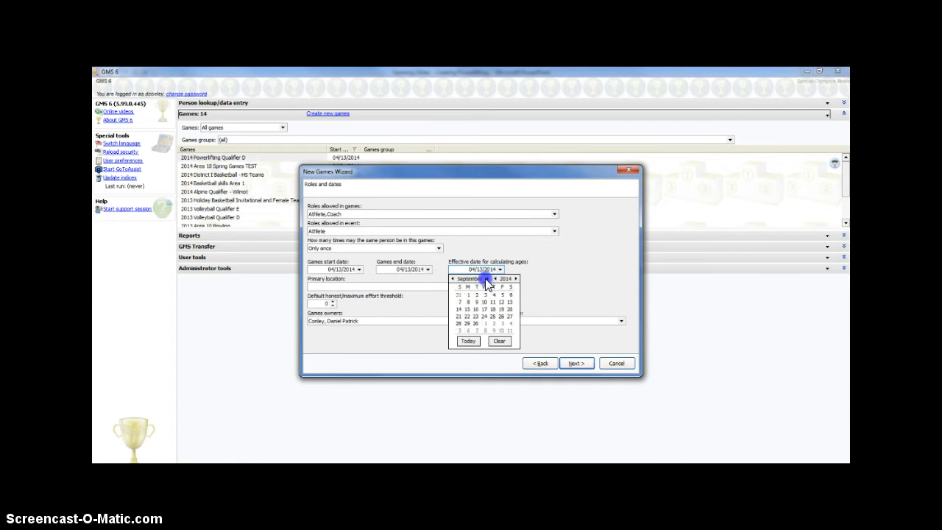
{"action": "left_click", "coordinate": [487, 278]}
{"action": "left_click", "coordinate": [488, 278]}
{"action": "left_click", "coordinate": [487, 278]}
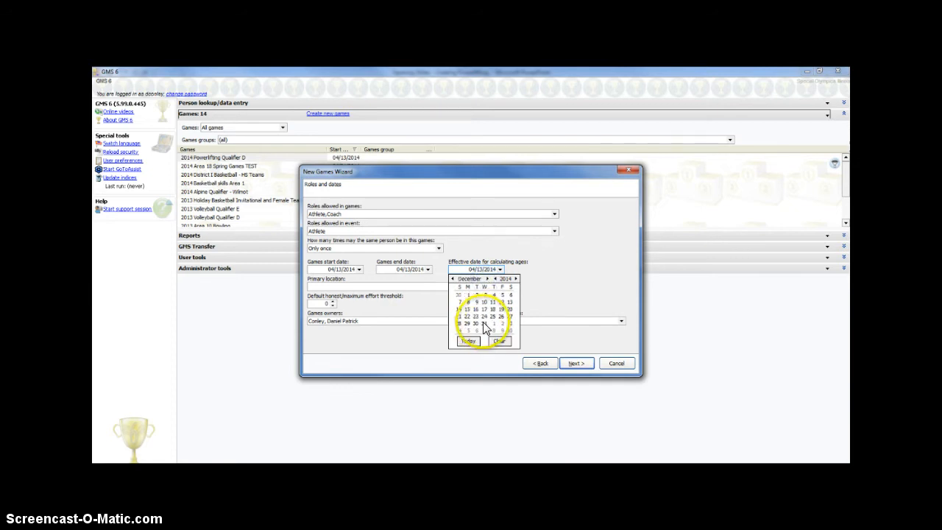
{"action": "left_click", "coordinate": [483, 324]}
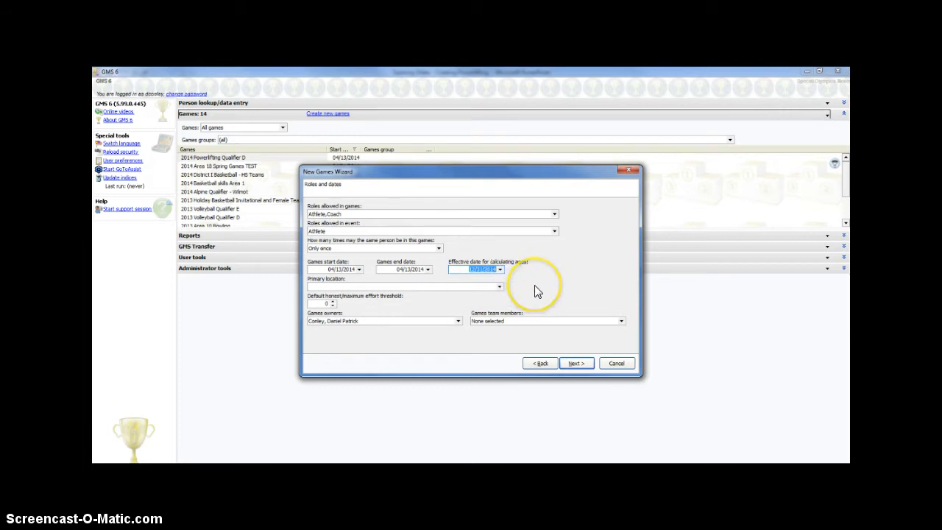
- Leave the primary location blank and set the default honest/maximum effort threshold to 30
{"action": "left_click", "coordinate": [368, 287]}
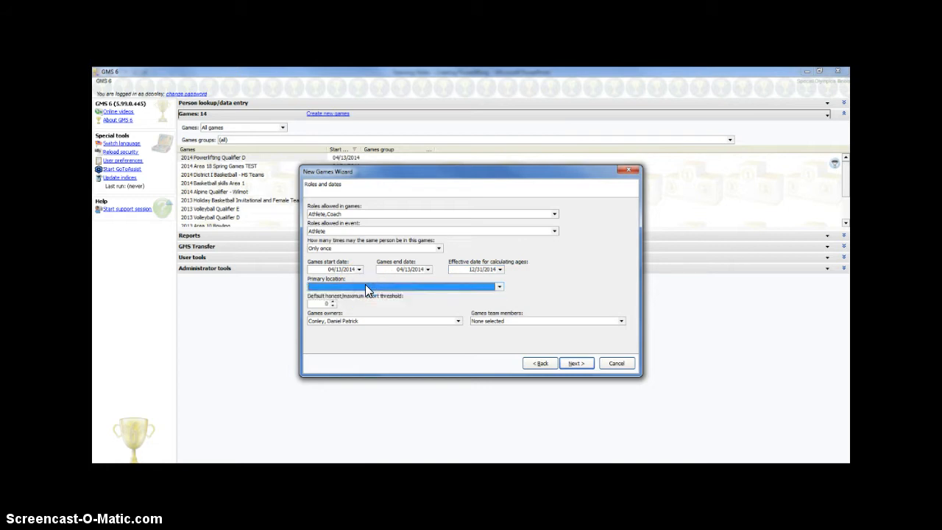
{"action": "left_click", "coordinate": [366, 296]}
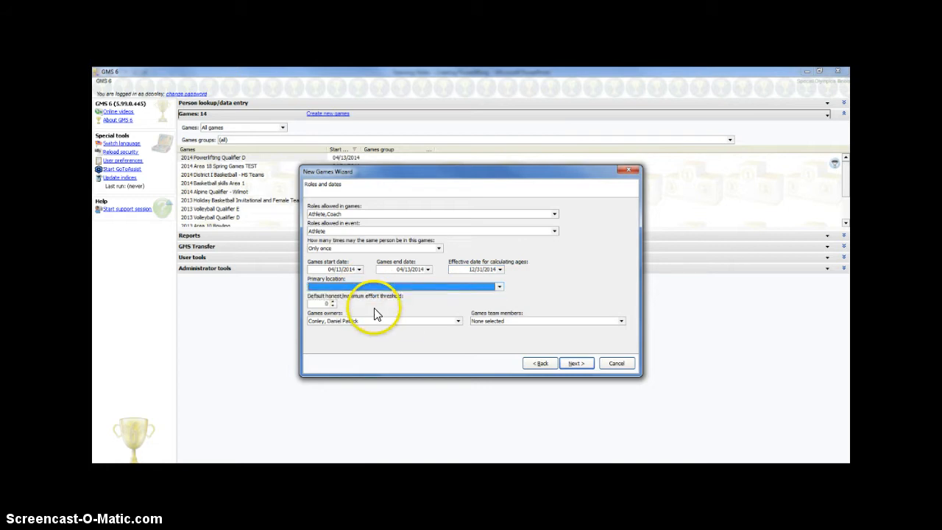
{"action": "left_click", "coordinate": [329, 303]}
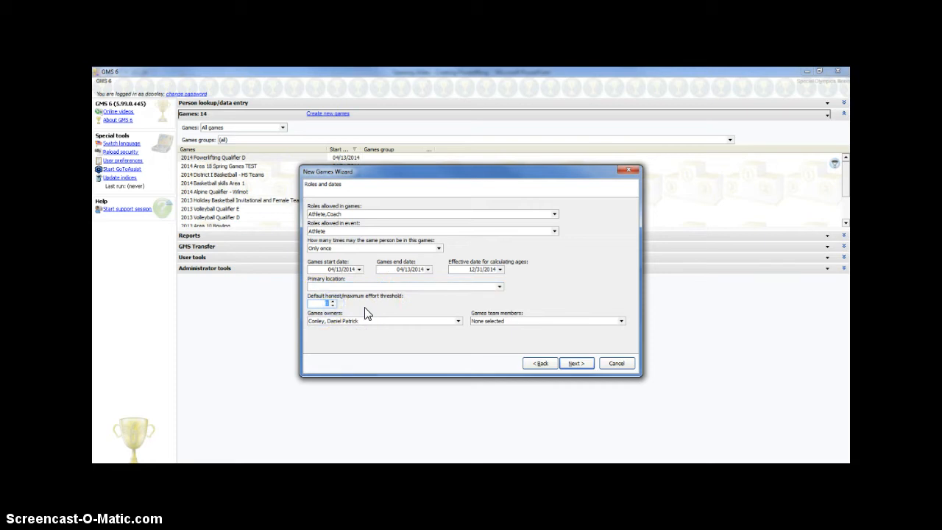
{"action": "type", "text": "30"}
- Proceed to the end of the New Games Wizard and finish it to save and create the games
{"action": "left_click", "coordinate": [578, 362]}
{"action": "left_click", "coordinate": [579, 363]}
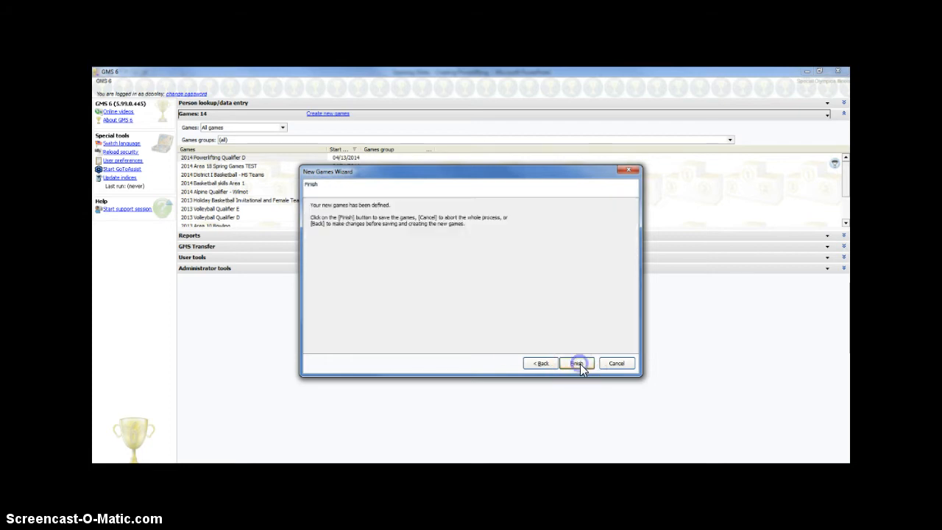
{"action": "left_click", "coordinate": [577, 363]}
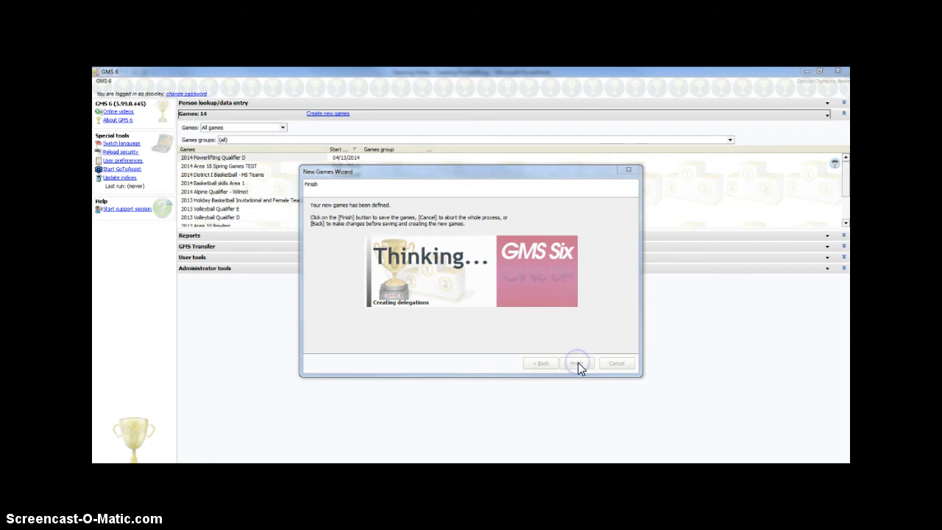